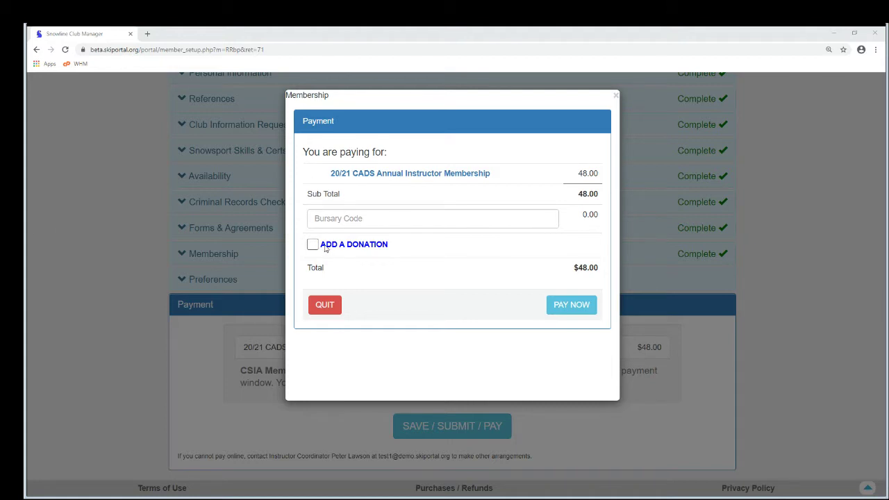
Highlight the ADD A DONATION option in the membership payment popup
left_click_drag(355, 250, 391, 246)
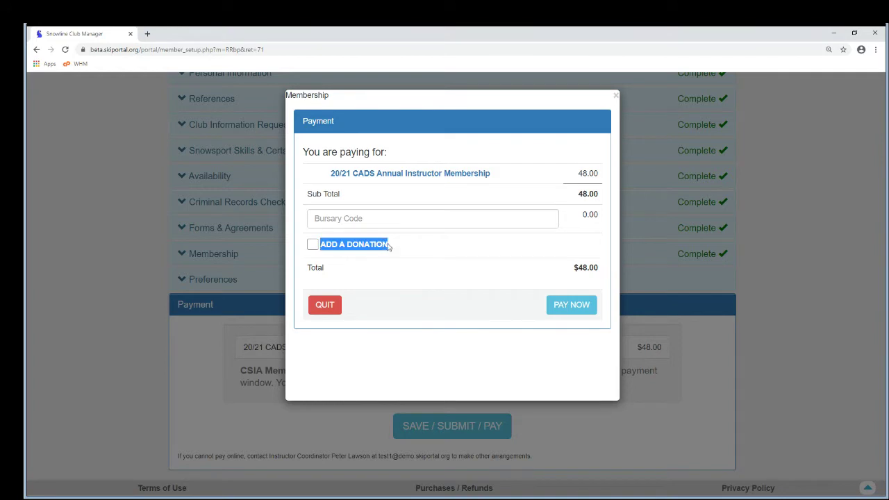
Tick Add a Donation and highlight the Silver Star and BC Adaptive recipients
left_click(313, 244)
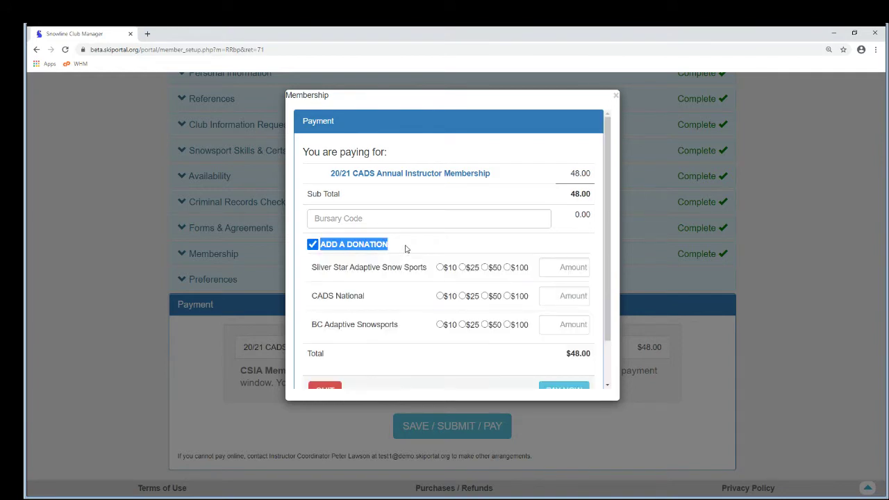
left_click(407, 249)
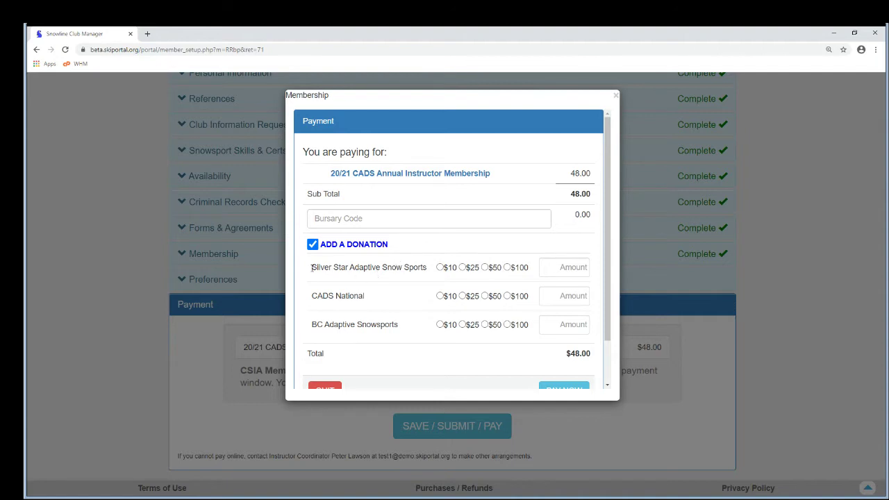
left_click_drag(312, 267, 422, 269)
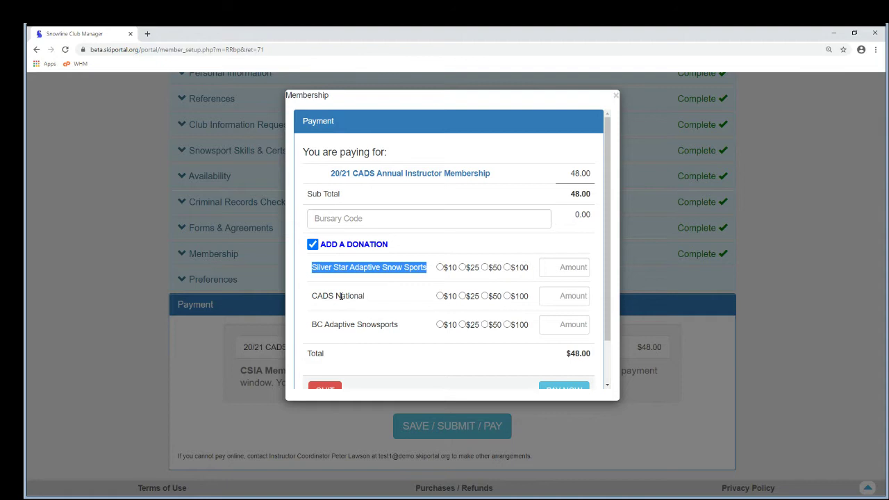
left_click(351, 323)
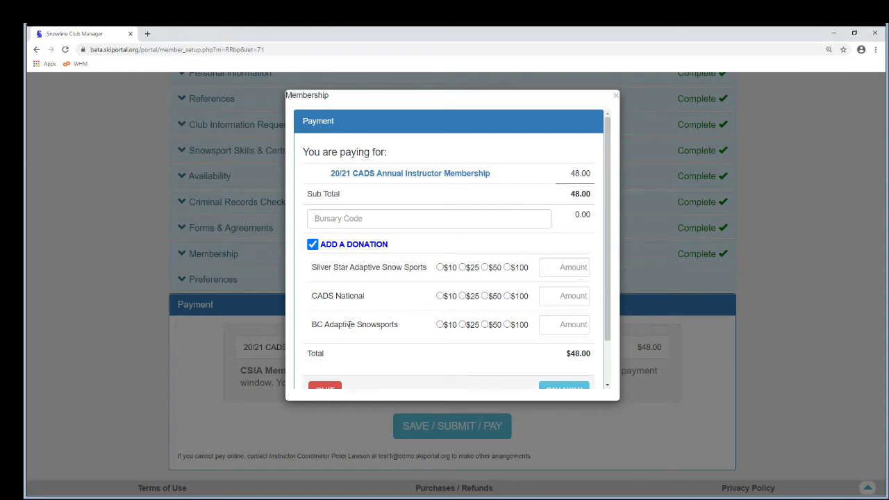
left_click_drag(350, 324, 370, 323)
Donate $100 to Silver Star, 2 to CADS National and 0 to BC Adaptive
left_click(507, 268)
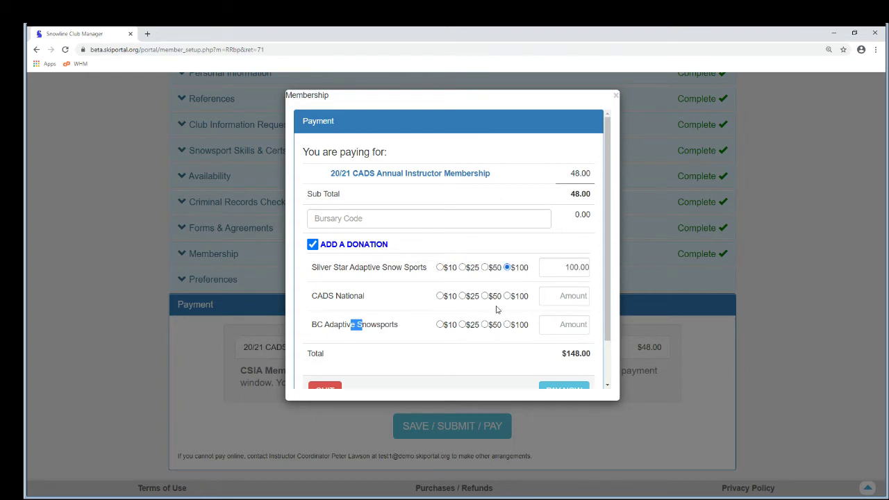
left_click(440, 325)
left_click(573, 296)
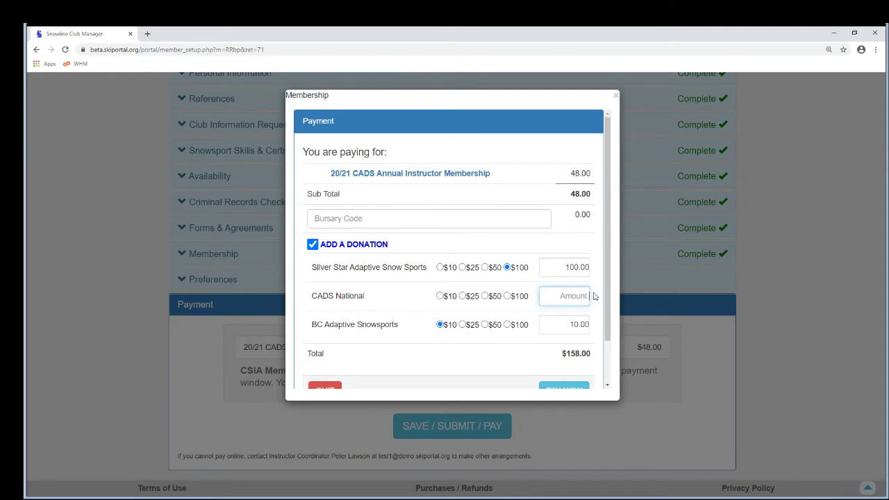
type("2")
left_click(597, 313)
left_click_drag(568, 325, 594, 330)
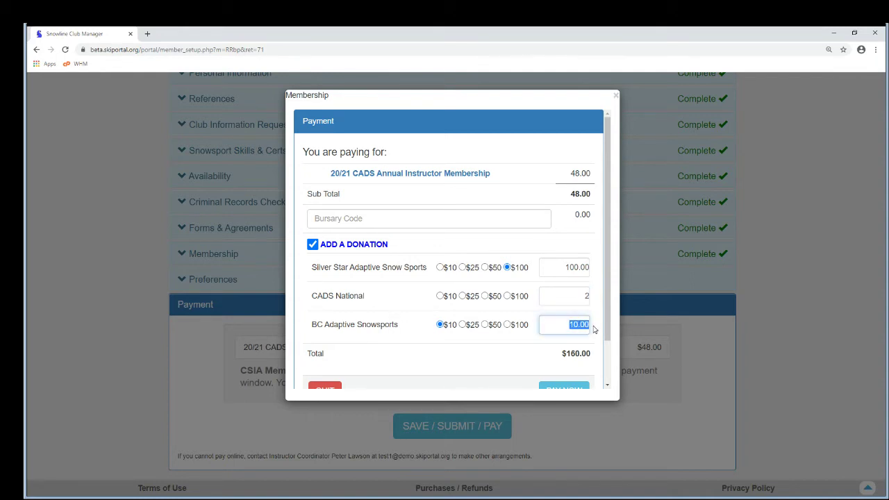
type("0")
left_click(596, 340)
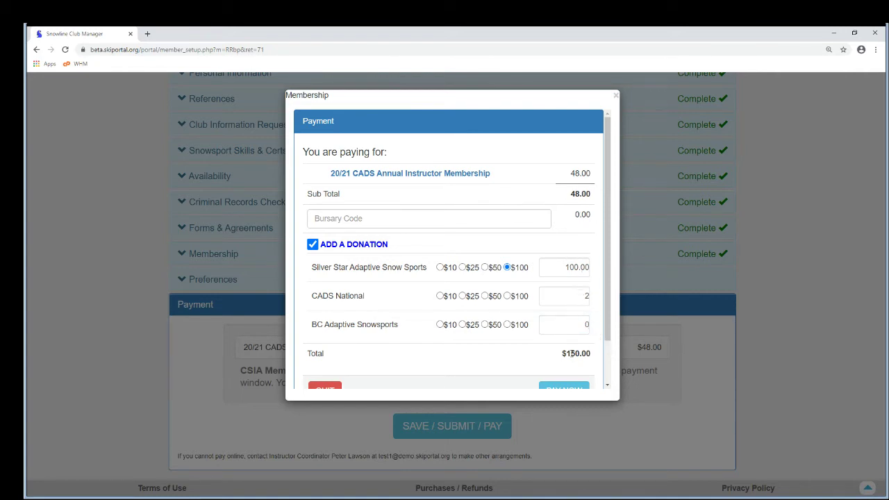
scroll(609, 333, "down", 1)
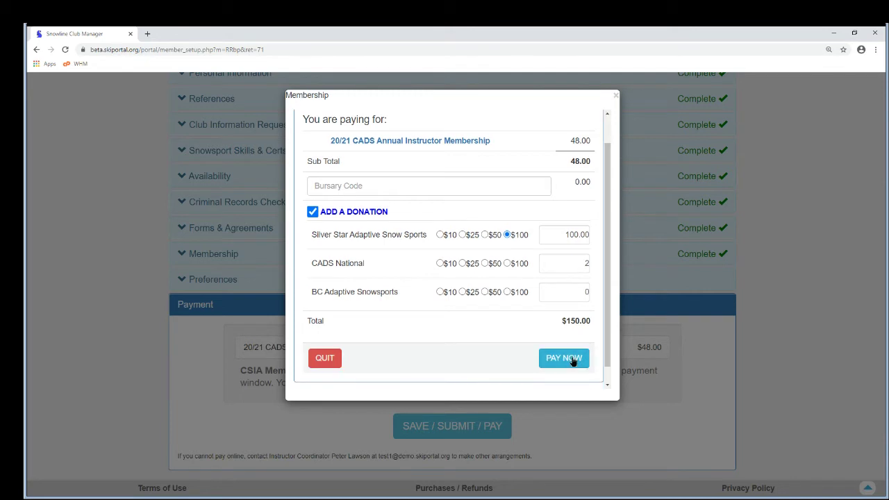
Pay the $150.00 total by credit card, then review the $100.00 and $2.00 tax receipts
left_click(573, 361)
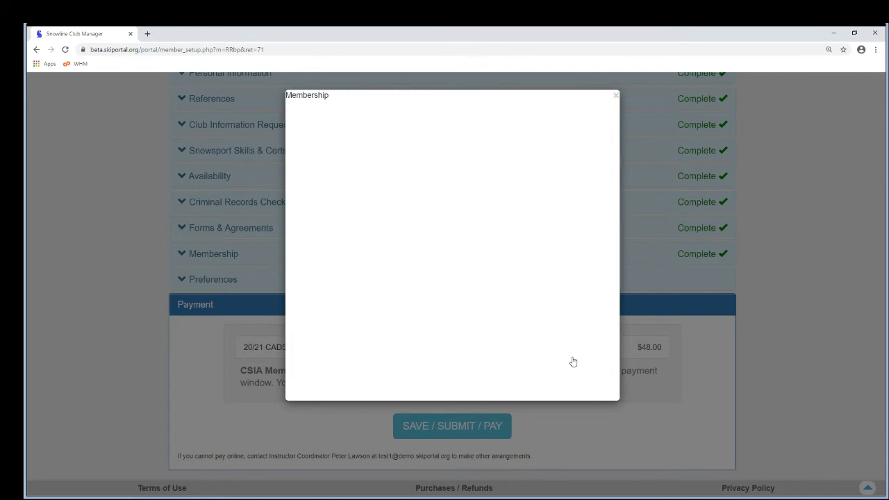
left_click(371, 187)
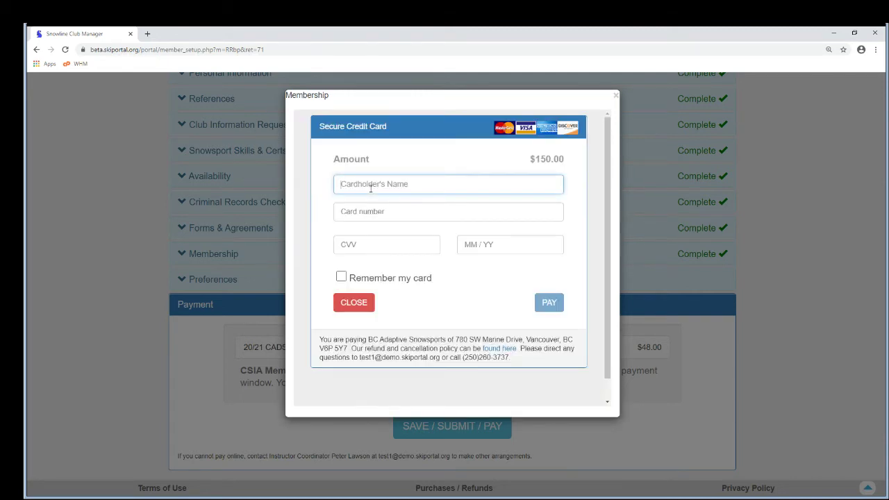
key("Tab")
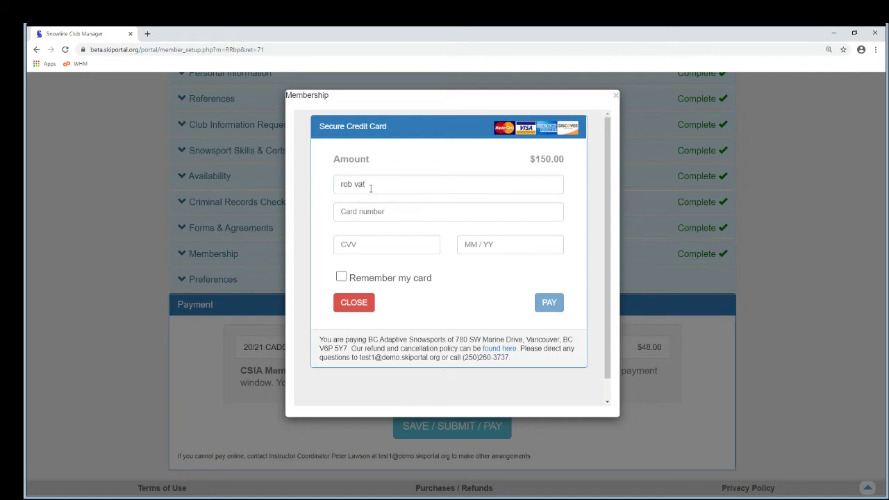
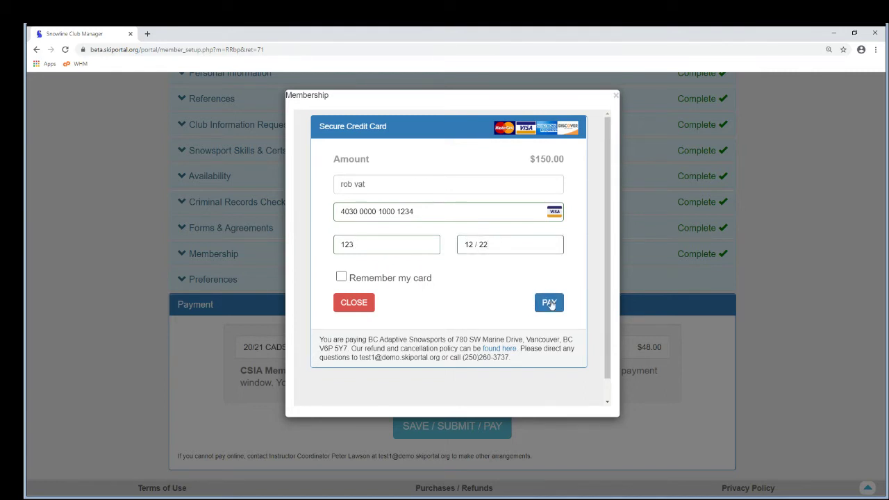
left_click(551, 303)
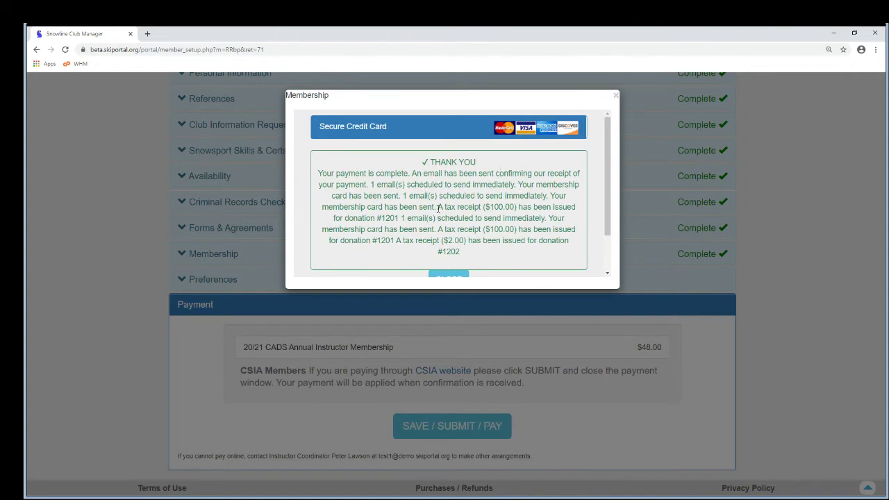
left_click_drag(437, 207, 516, 207)
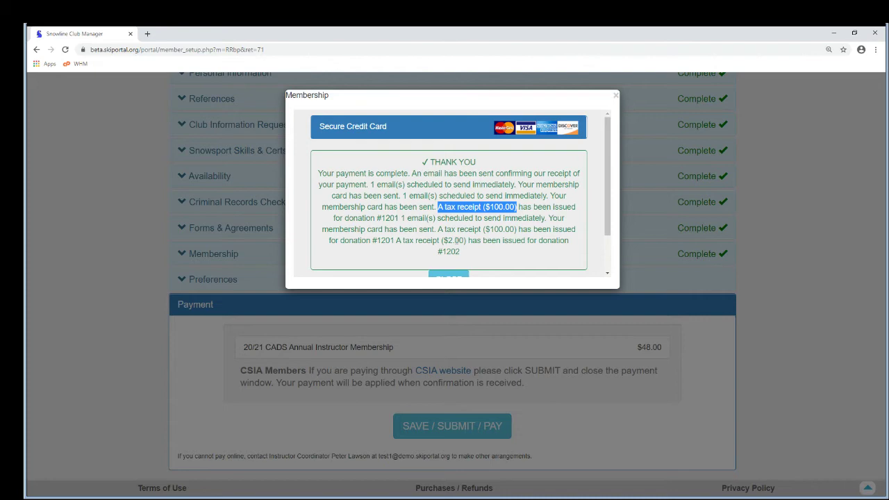
left_click_drag(447, 240, 456, 241)
Close the payment confirmation and open the instructor's account from the Instructors list
left_click(451, 276)
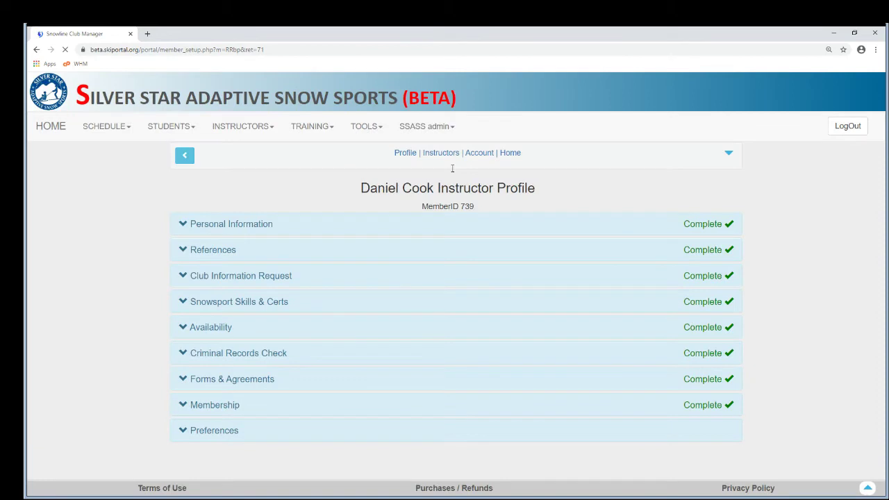
left_click(443, 154)
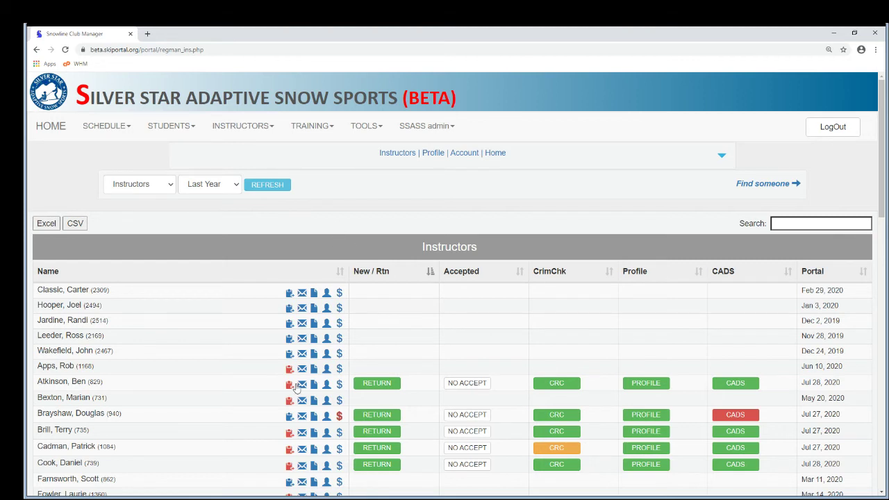
left_click(339, 465)
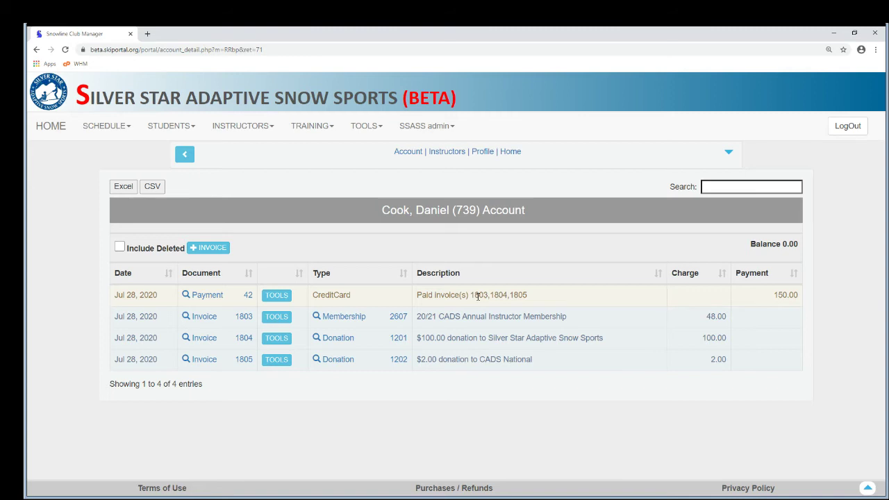
Go to Fundraiser Tools > Fundraiser Financial Management > Campaigns list
left_click(381, 129)
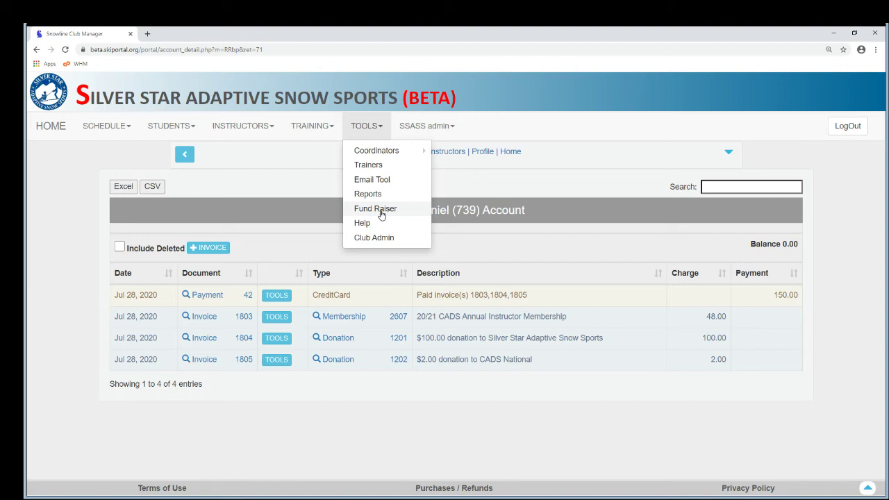
left_click(391, 213)
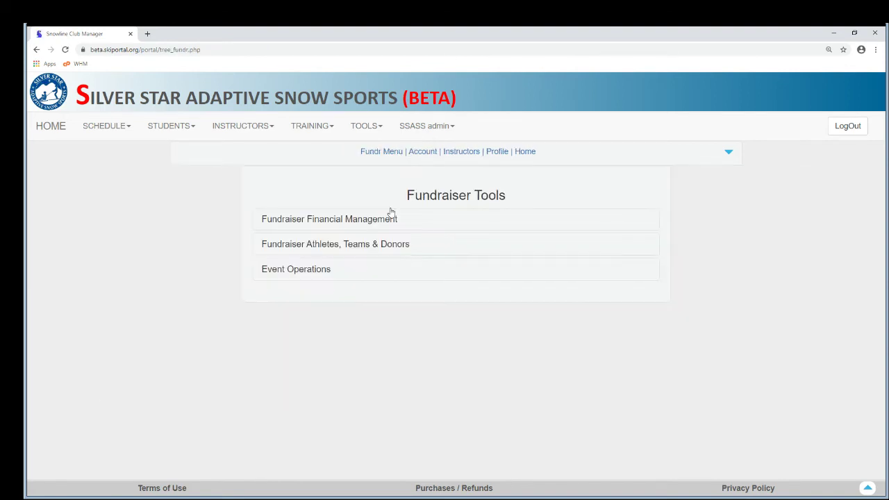
left_click(328, 220)
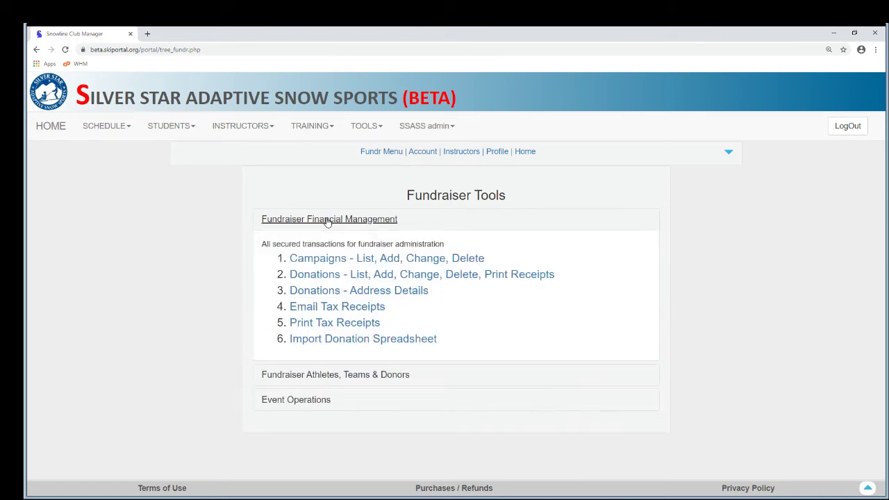
left_click(325, 262)
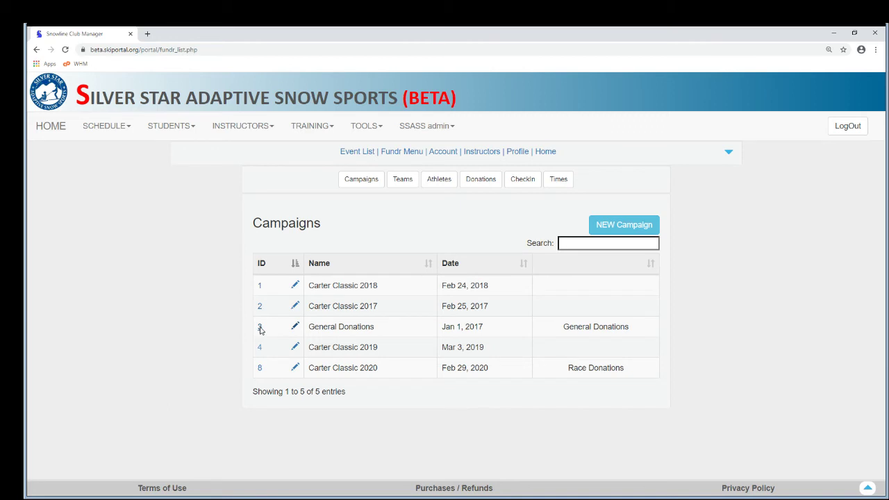
Open campaign ID 3 (General Donations) and review its General Donations checkbox and end text
left_click(260, 328)
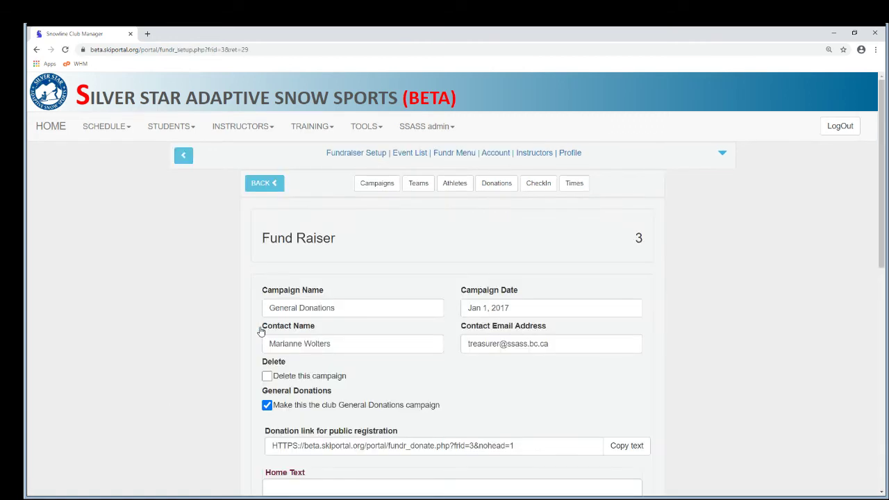
scroll(394, 293, "down", 2)
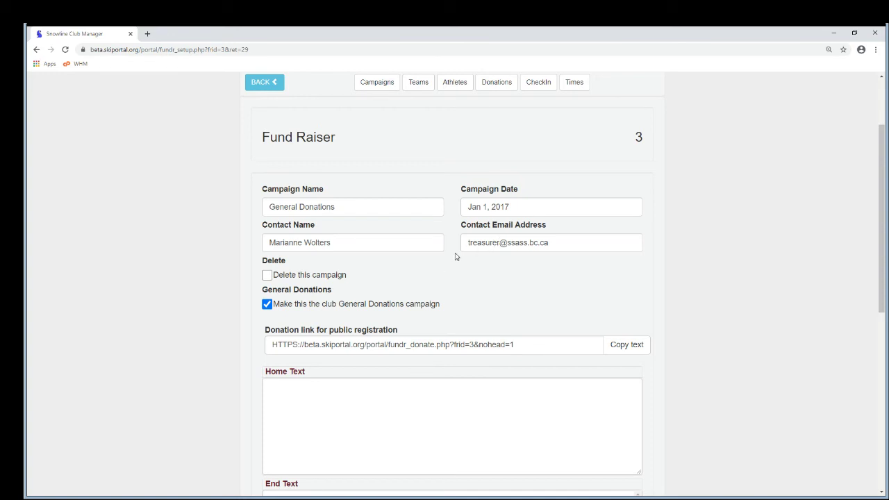
scroll(388, 284, "down", 1)
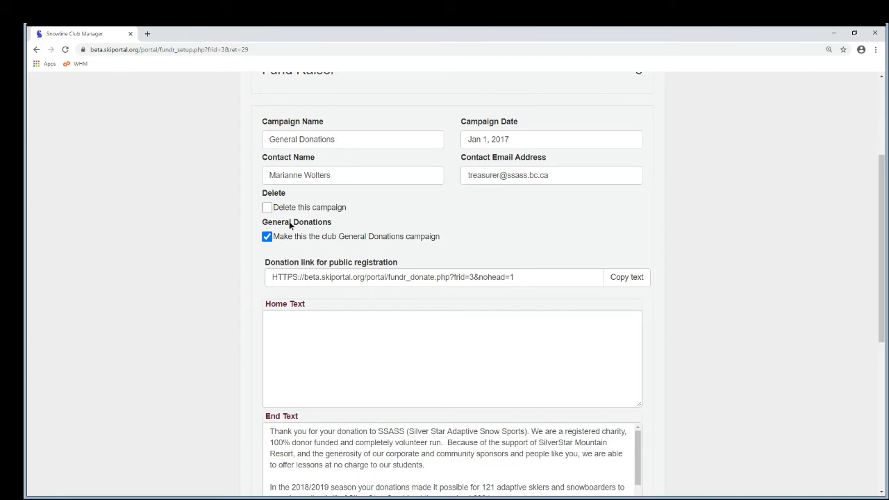
left_click_drag(264, 224, 328, 223)
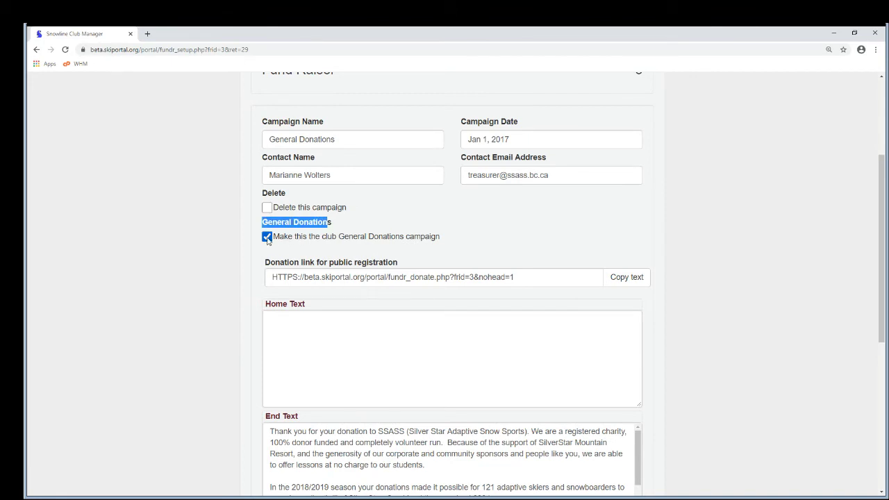
left_click(332, 224)
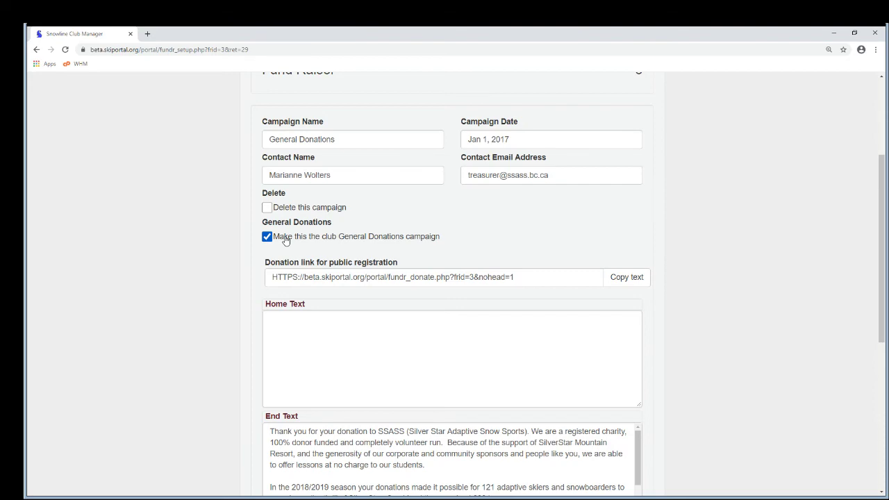
scroll(285, 240, "down", 5)
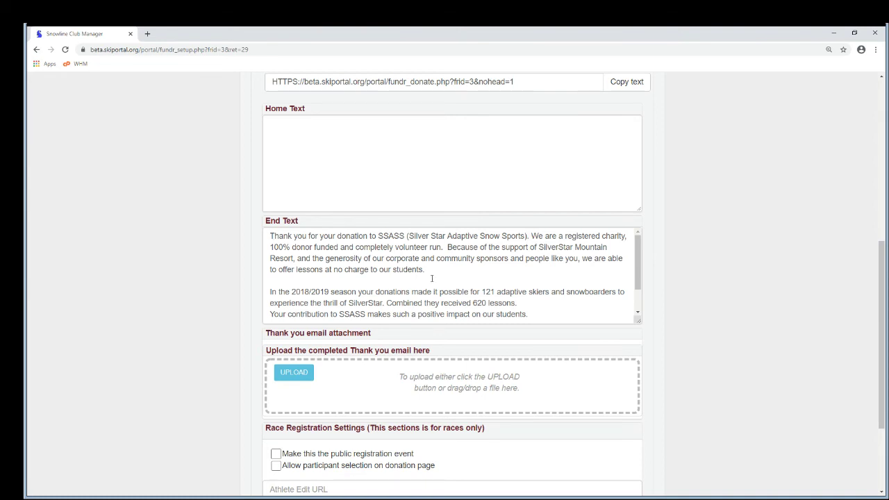
left_click_drag(640, 278, 638, 301)
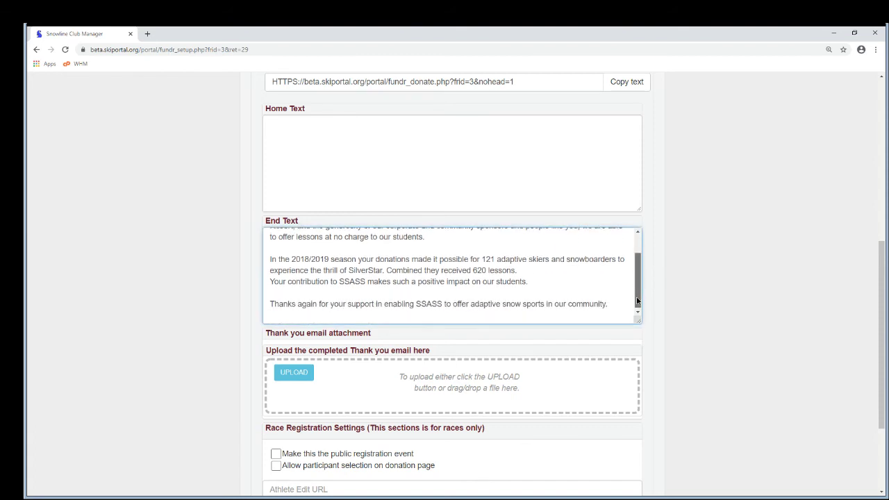
scroll(489, 291, "up", 1)
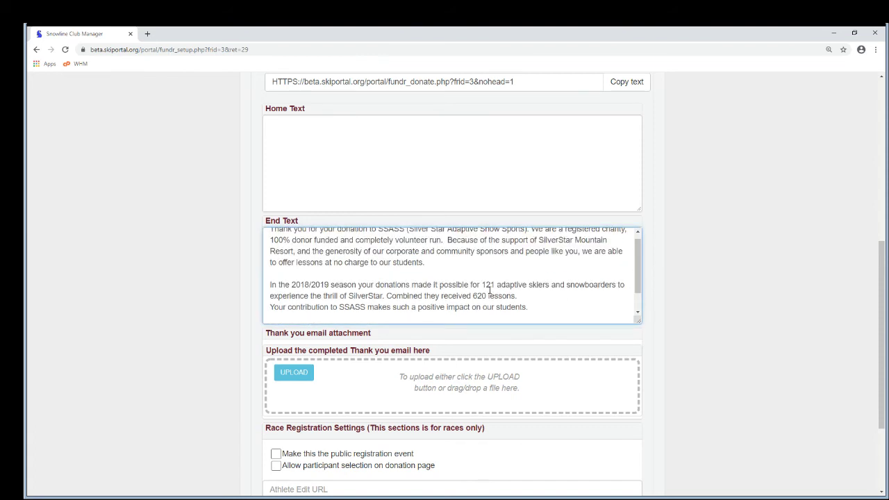
scroll(490, 290, "down", 1)
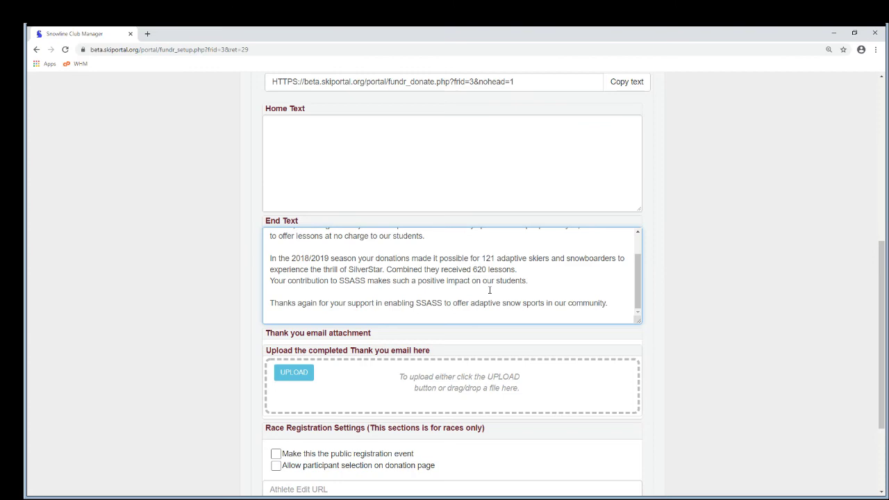
scroll(490, 290, "up", 2)
scroll(734, 269, "up", 5)
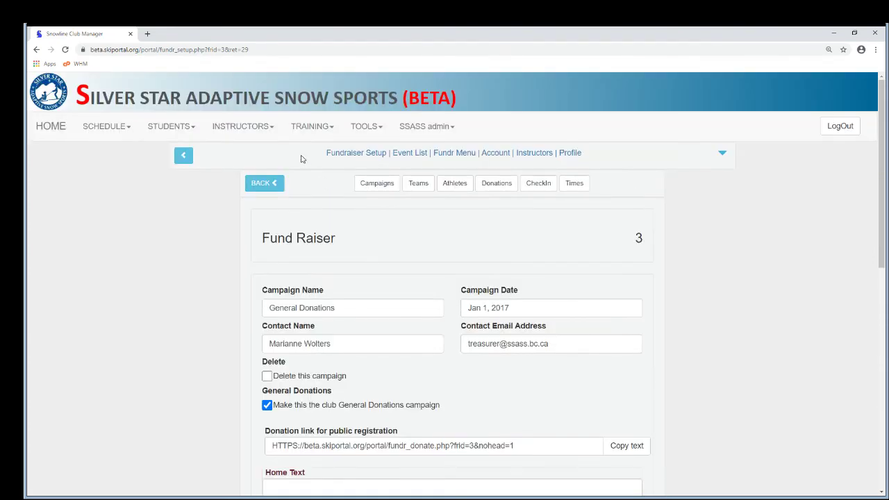
Go to TOOLS > Club Admin > Club Setup > Club Configuration
left_click(373, 128)
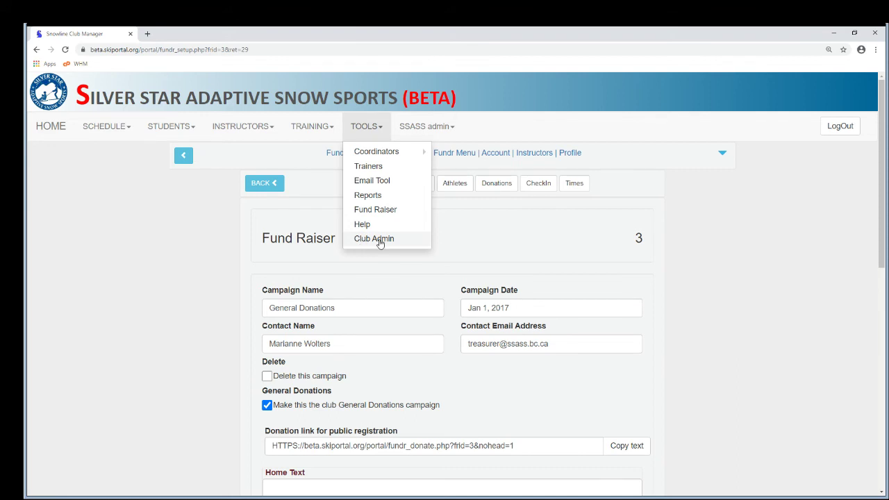
left_click(380, 242)
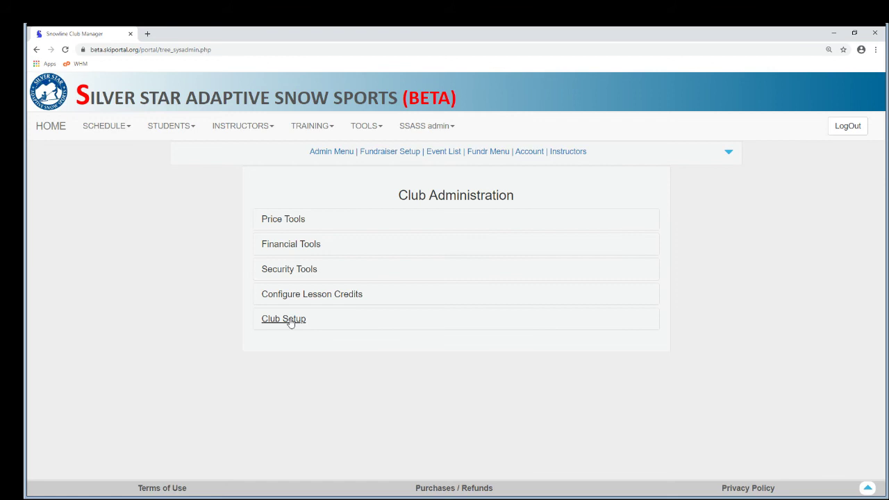
left_click(291, 321)
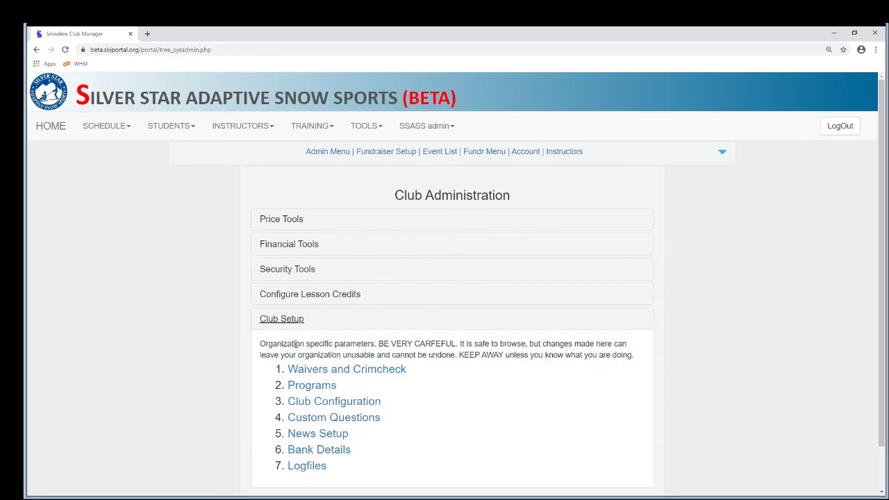
left_click(300, 407)
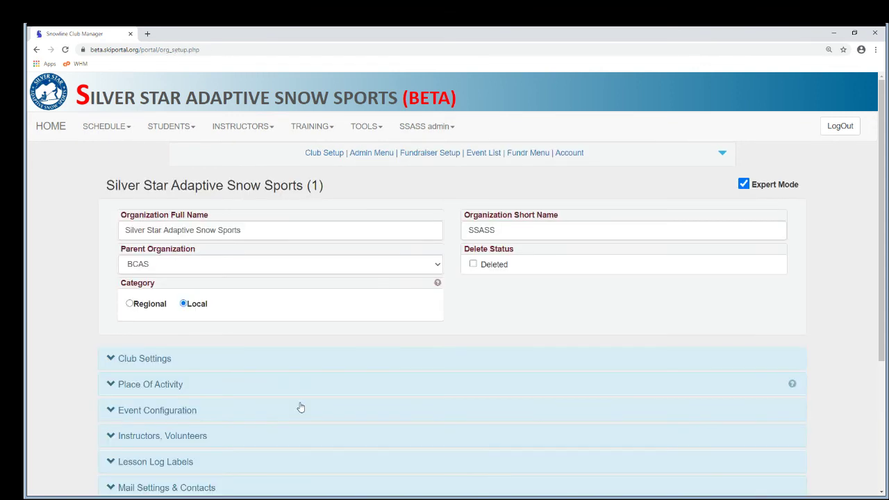
Expand Online Payments and point out the enabled 'Ask for donations on the checkout screen' setting
scroll(300, 407, "down", 3)
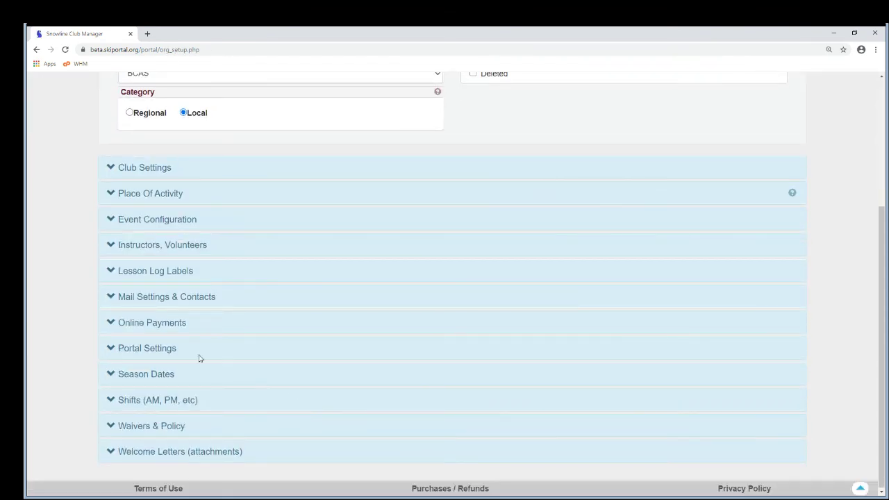
left_click(112, 323)
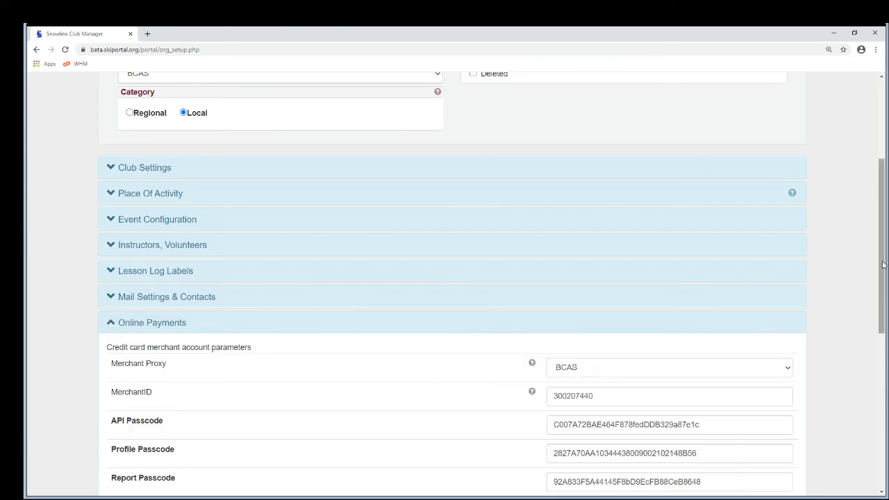
left_click_drag(883, 266, 873, 427)
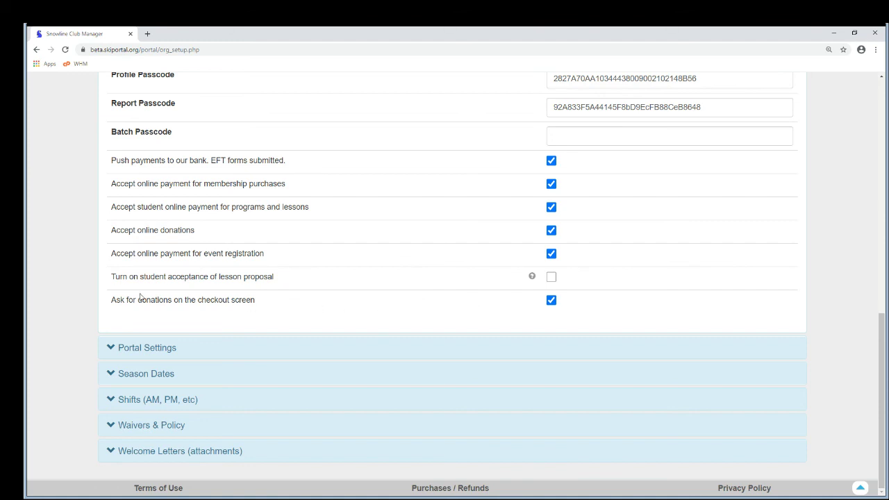
left_click_drag(111, 303, 254, 310)
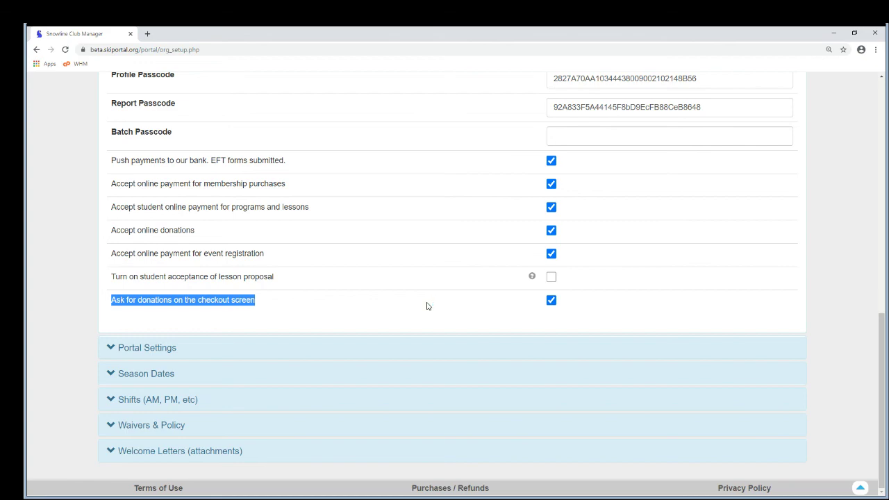
scroll(427, 306, "up", 5)
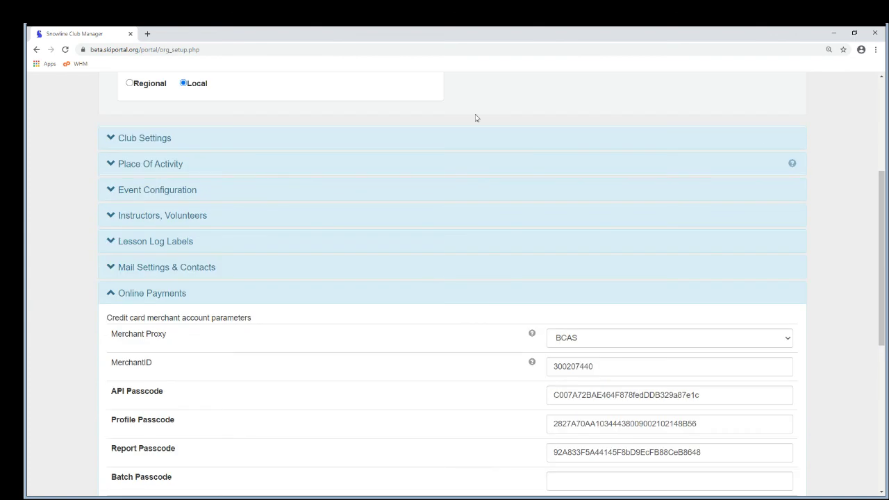
scroll(477, 118, "up", 3)
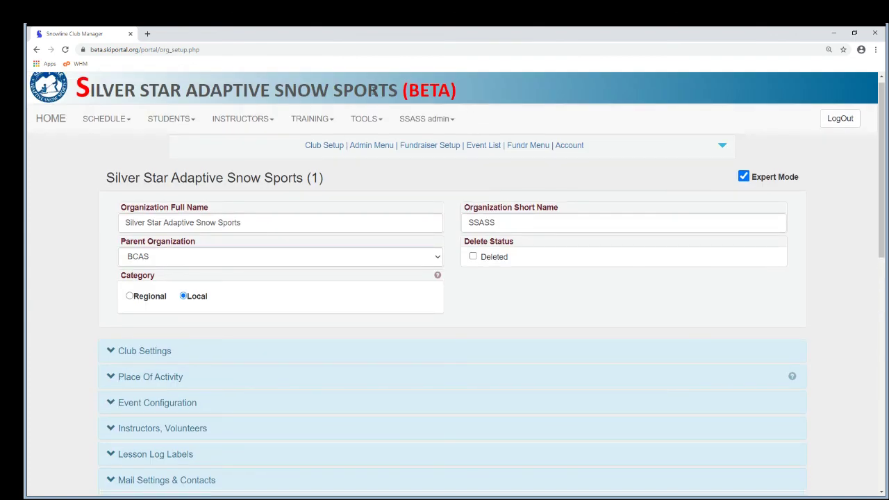
Return to the SSASS club home page
left_click(373, 91)
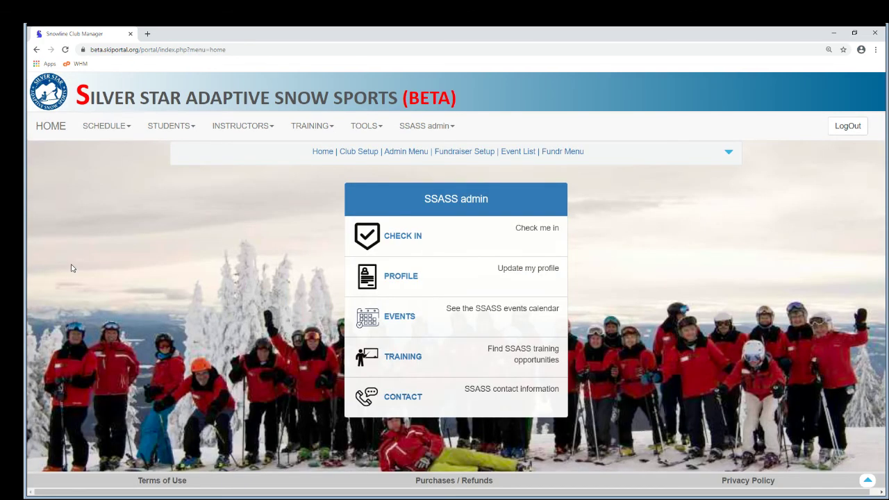